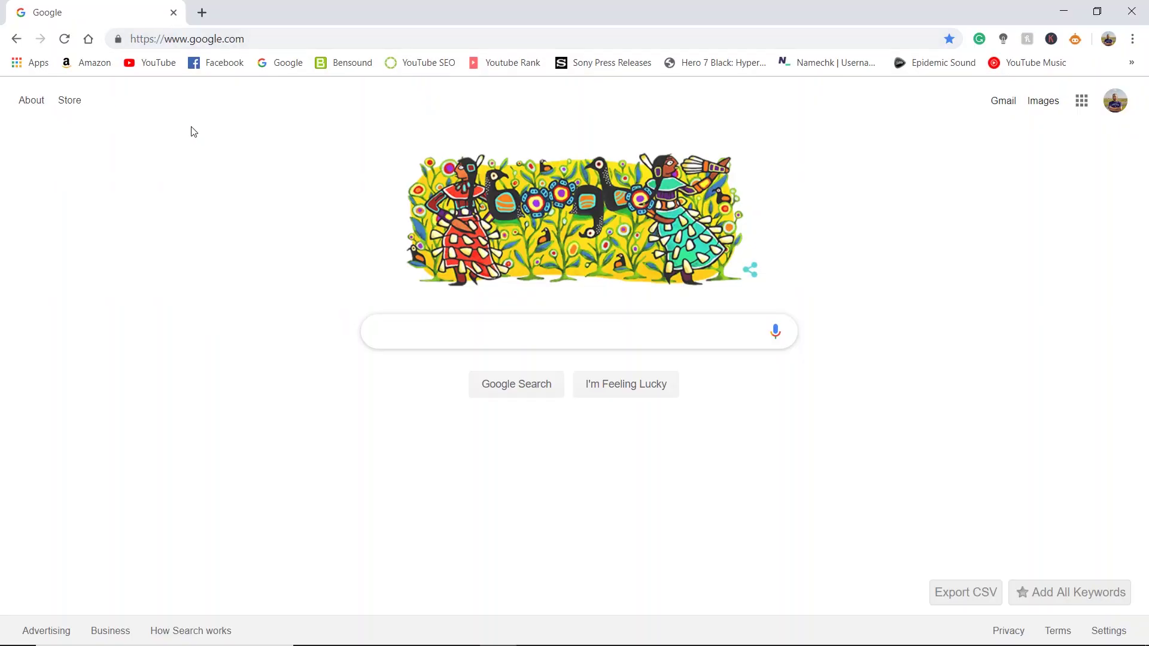
- Enter 'sony a6400 firmware' in the Google search box
type("sony a6")
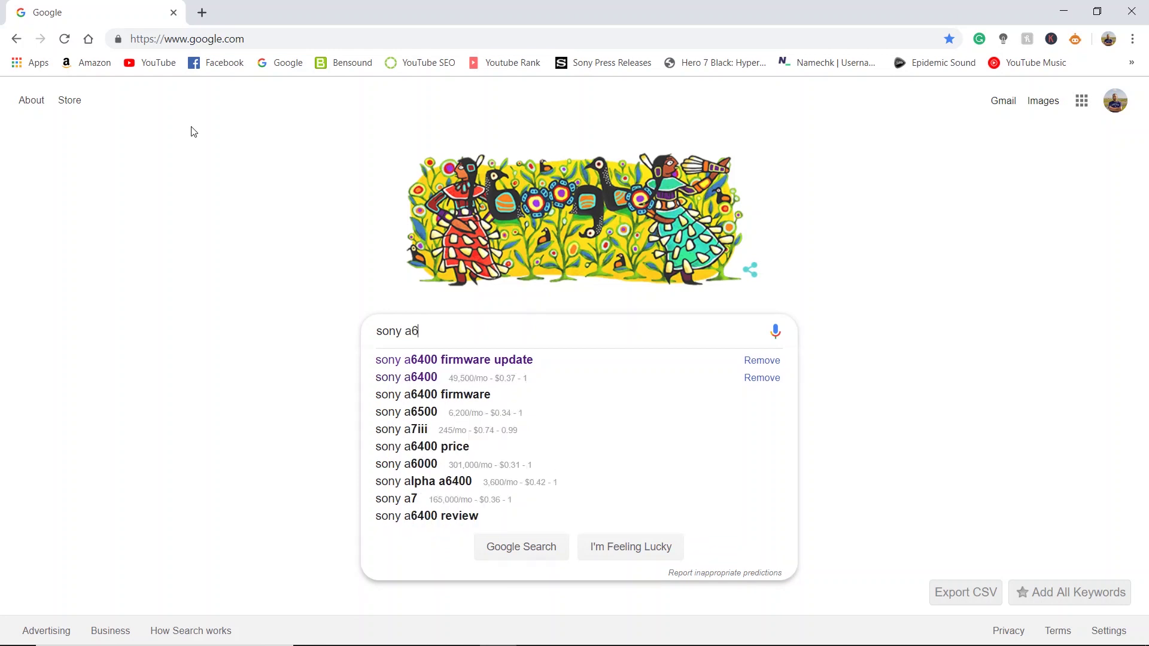
type("400 firm")
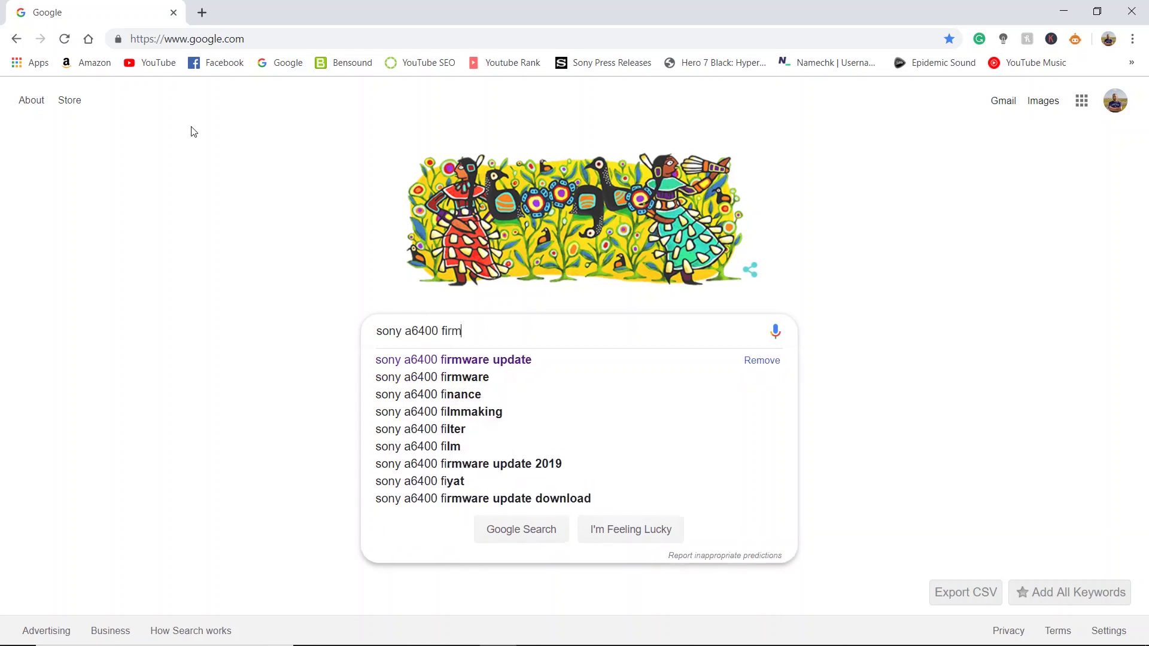
type("ware")
- Search Google for 'sony a6400 firmware' and open 'Support for ILCE-6400 | Sony USA'
key("Return")
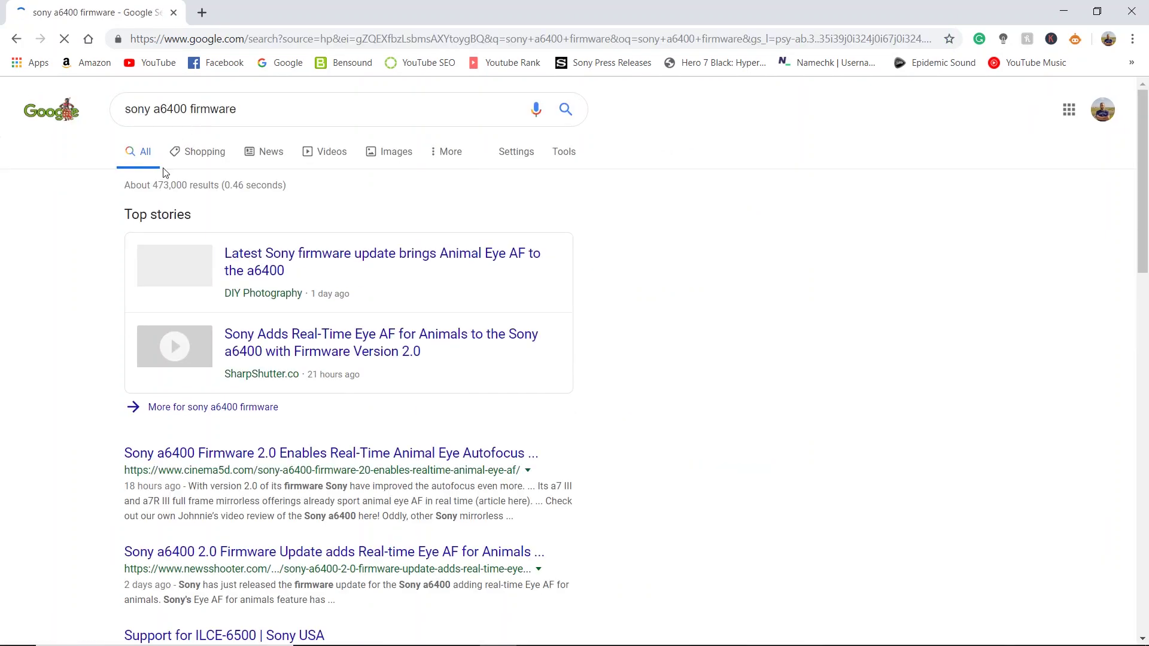
scroll(585, 351, "down", 3)
scroll(587, 353, "down", 3)
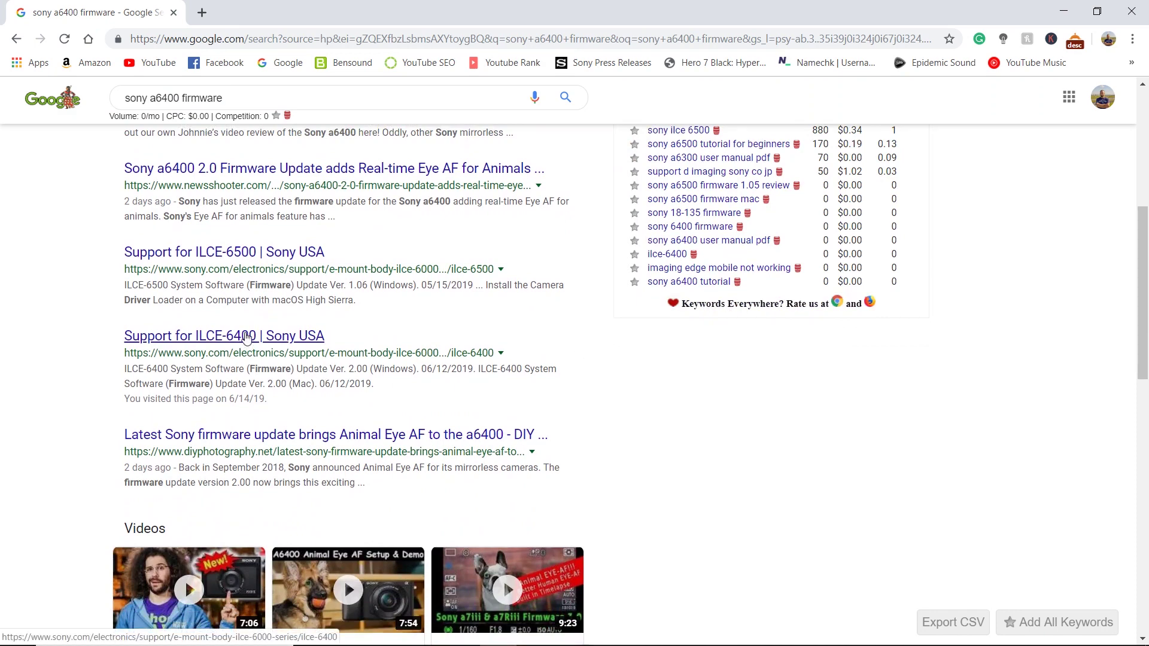
left_click(248, 337)
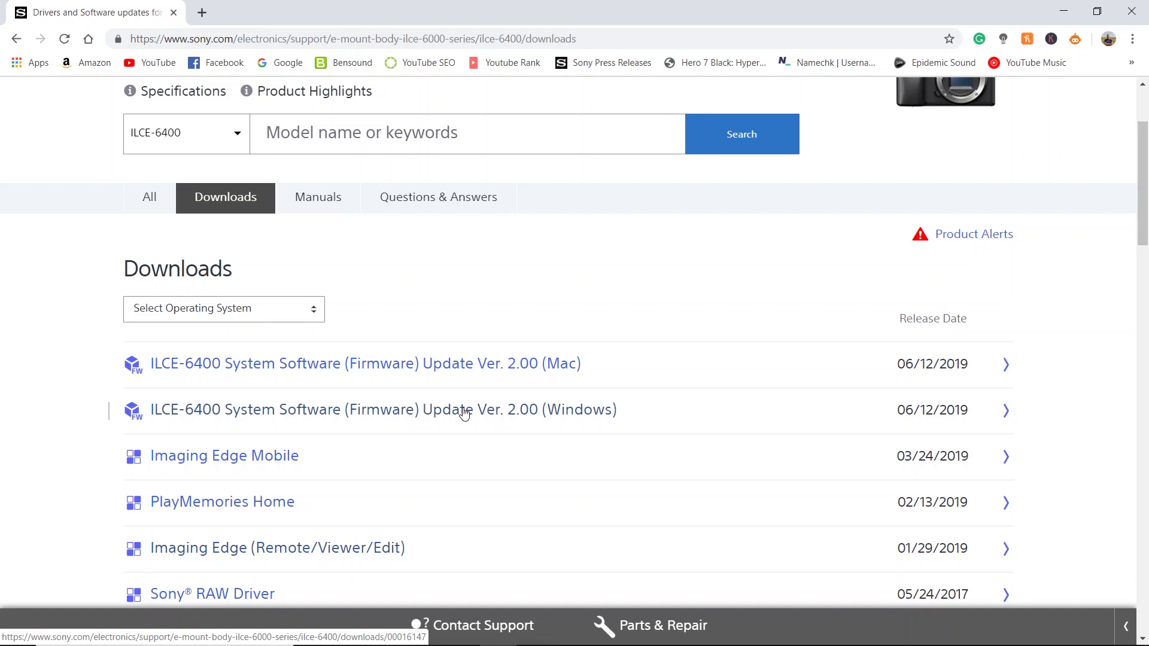
- Start the ILCE-6400 firmware Ver. 2.00 (Windows) download and scroll through its EULA
left_click(550, 413)
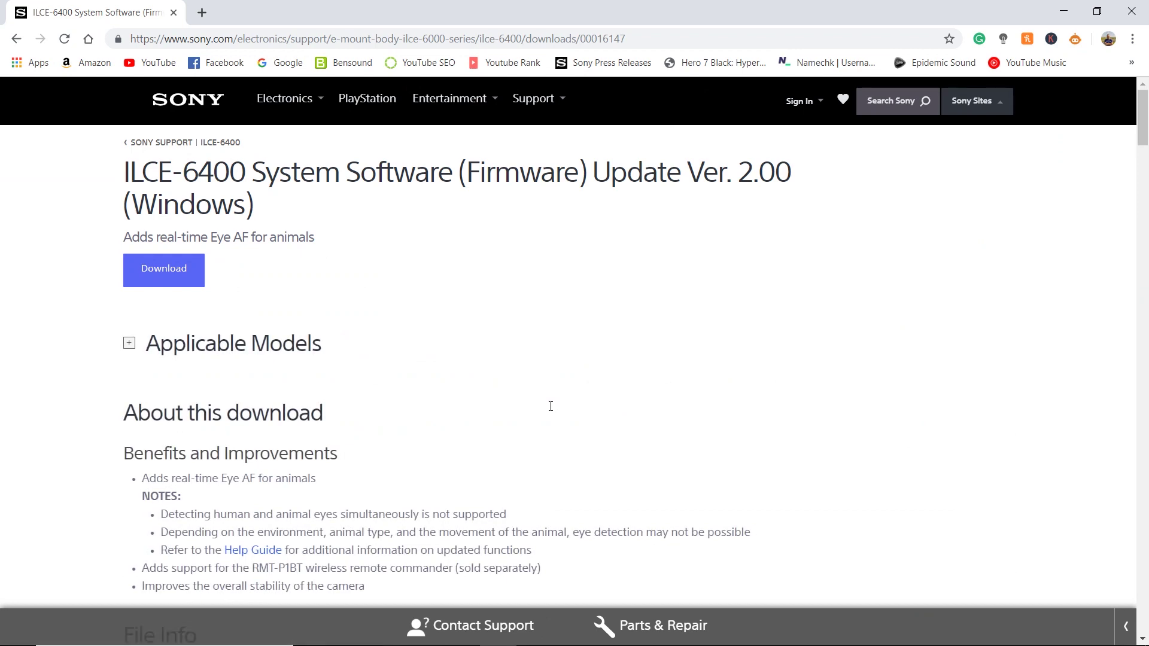
left_click(176, 279)
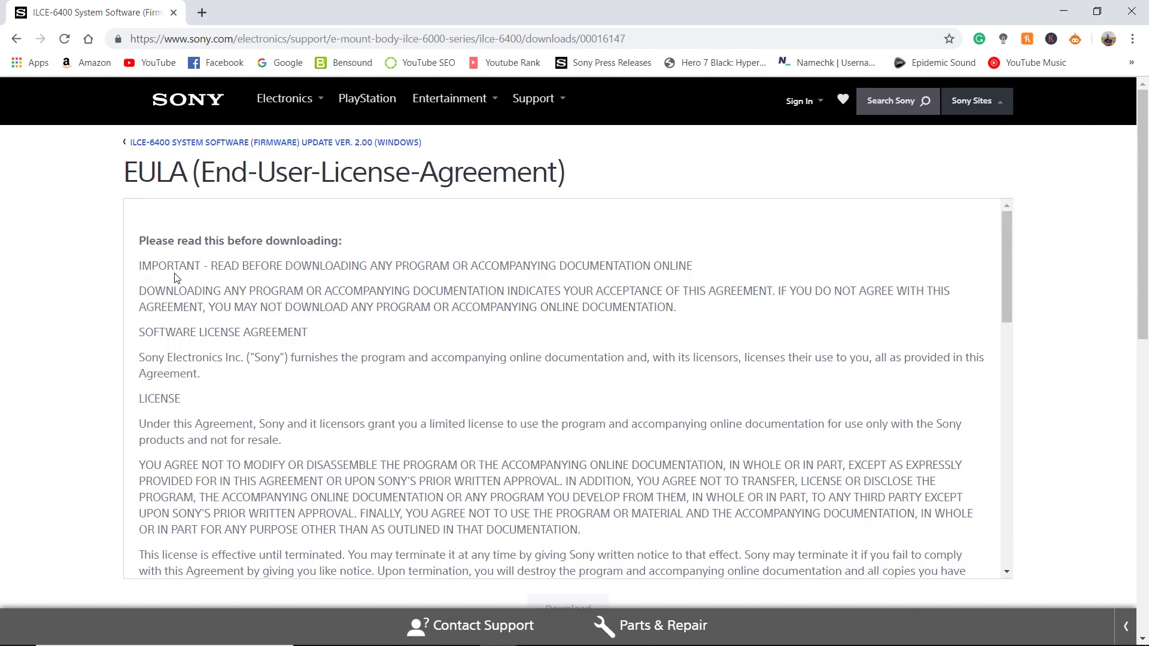
scroll(450, 411, "down", 15)
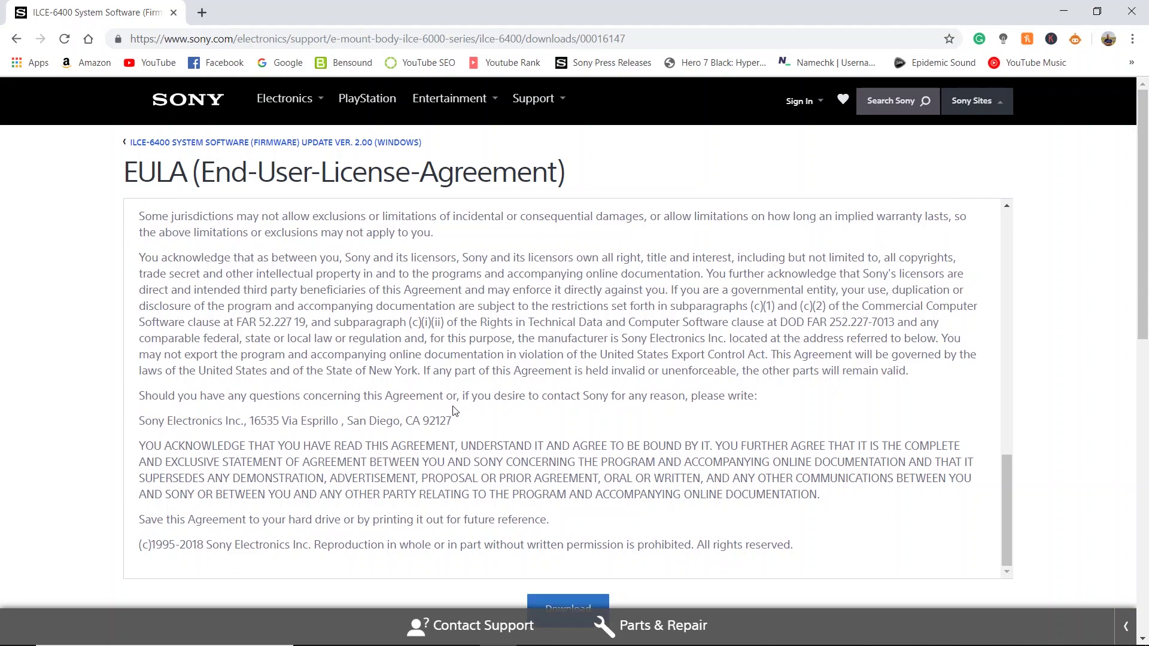
- Accept the EULA, download the firmware without a Sony account, then go to Downloads
left_click(566, 609)
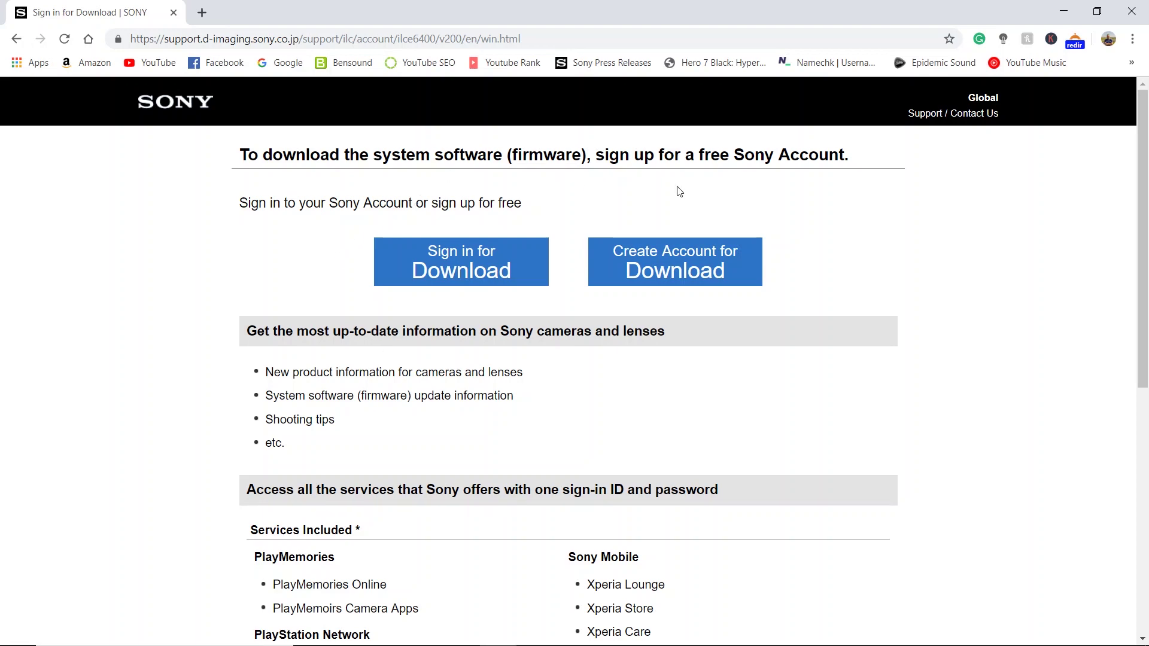
scroll(675, 407, "down", 8)
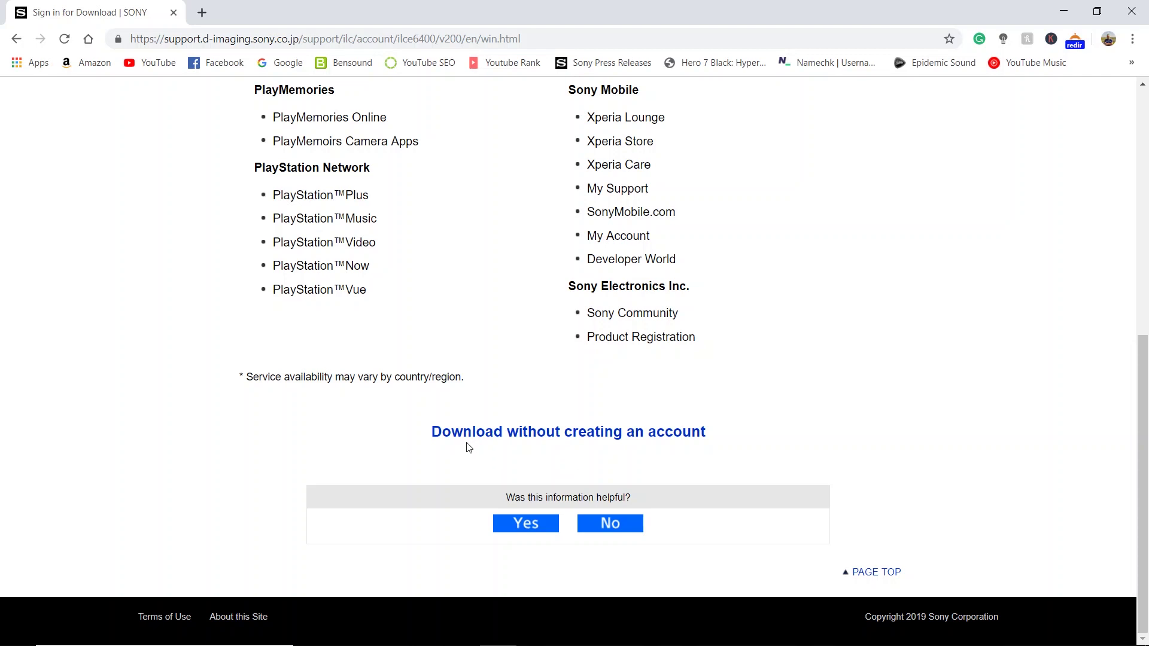
left_click(550, 435)
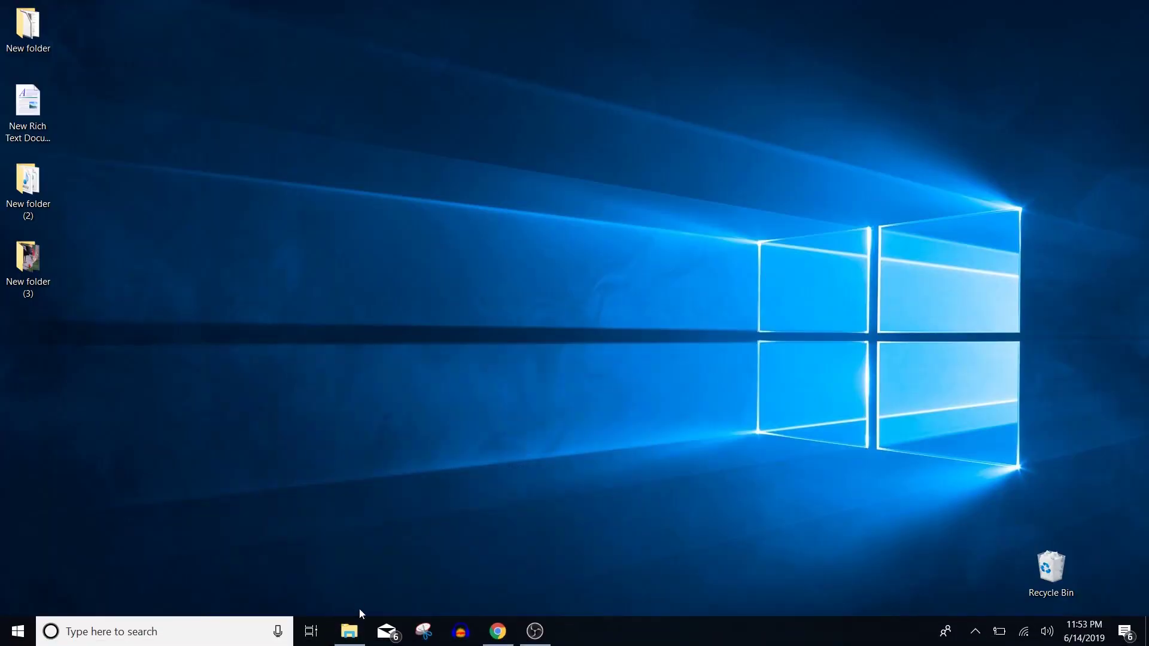
left_click(349, 638)
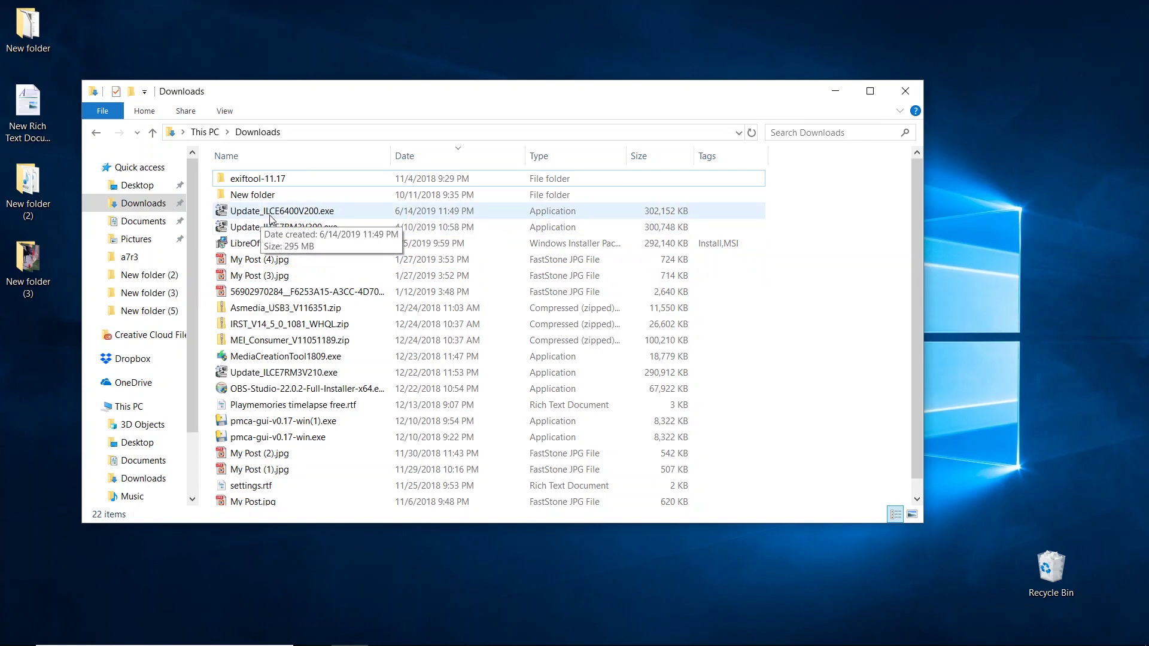
- Launch Update_ILCE6400V200.exe from the Downloads folder
double_click(301, 212)
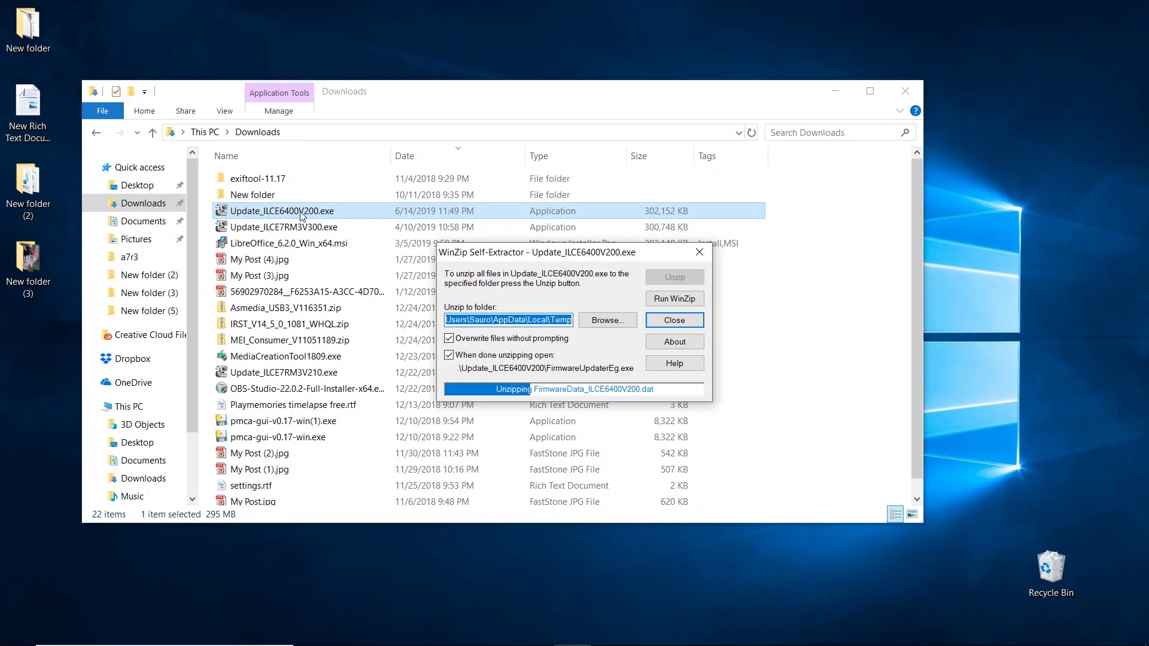
- Close the Downloads window and bring the System Software Updater forward
left_click(905, 91)
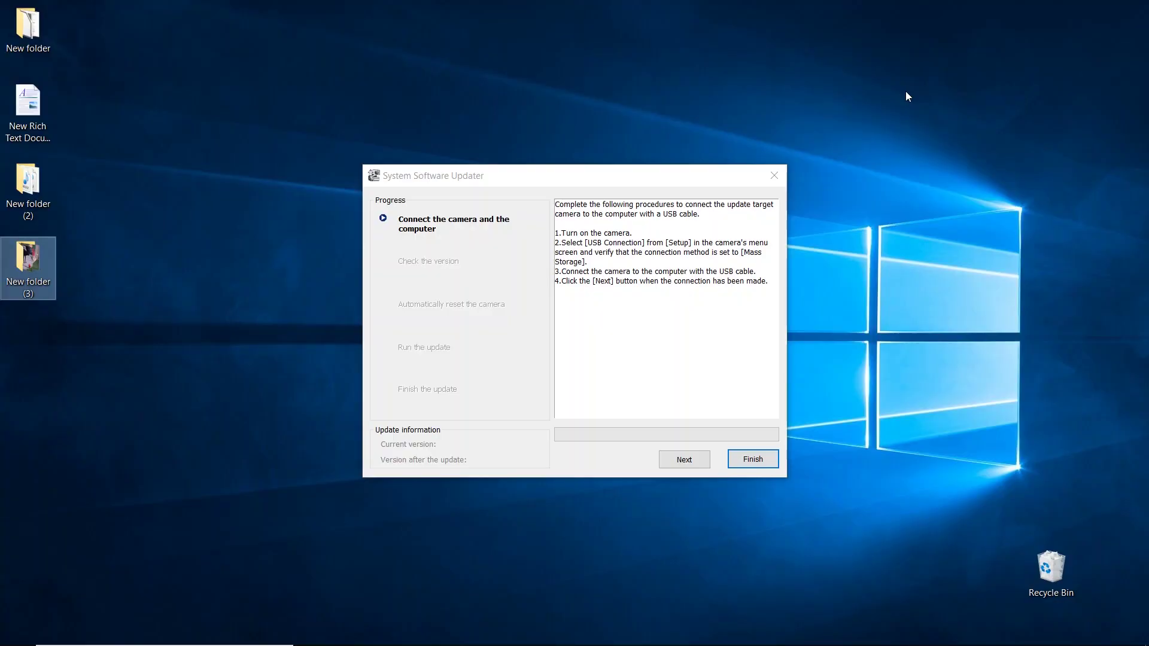
left_click(693, 393)
- Confirm the USB-connected camera to reach the Ver.1.00 to Ver.2.00 version check
left_click(685, 459)
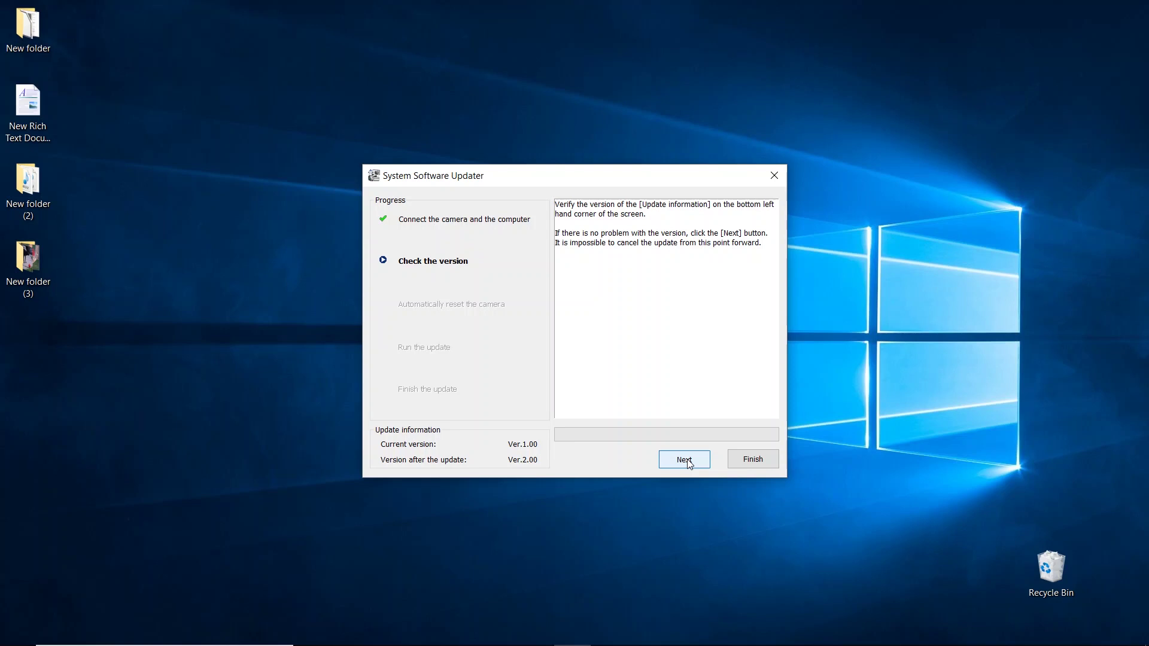
- Accept the Ver.1.00 to Ver.2.00 versions and run the firmware update to completion
left_click(688, 462)
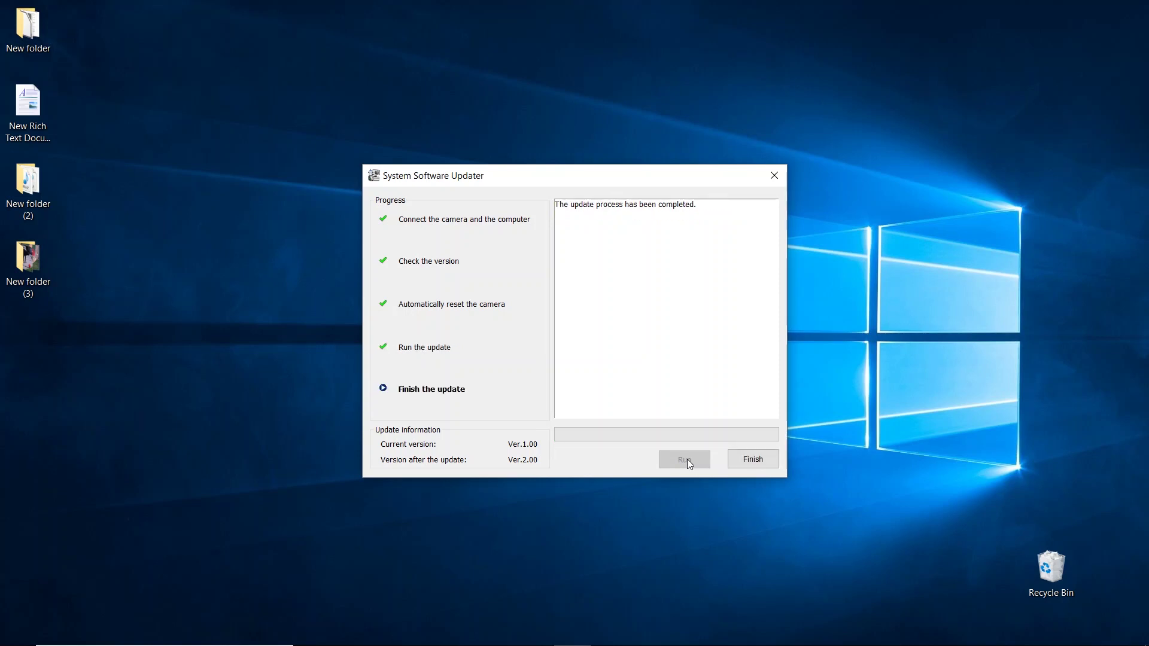
- Finish and close the System Software Updater after the completed update
left_click(753, 459)
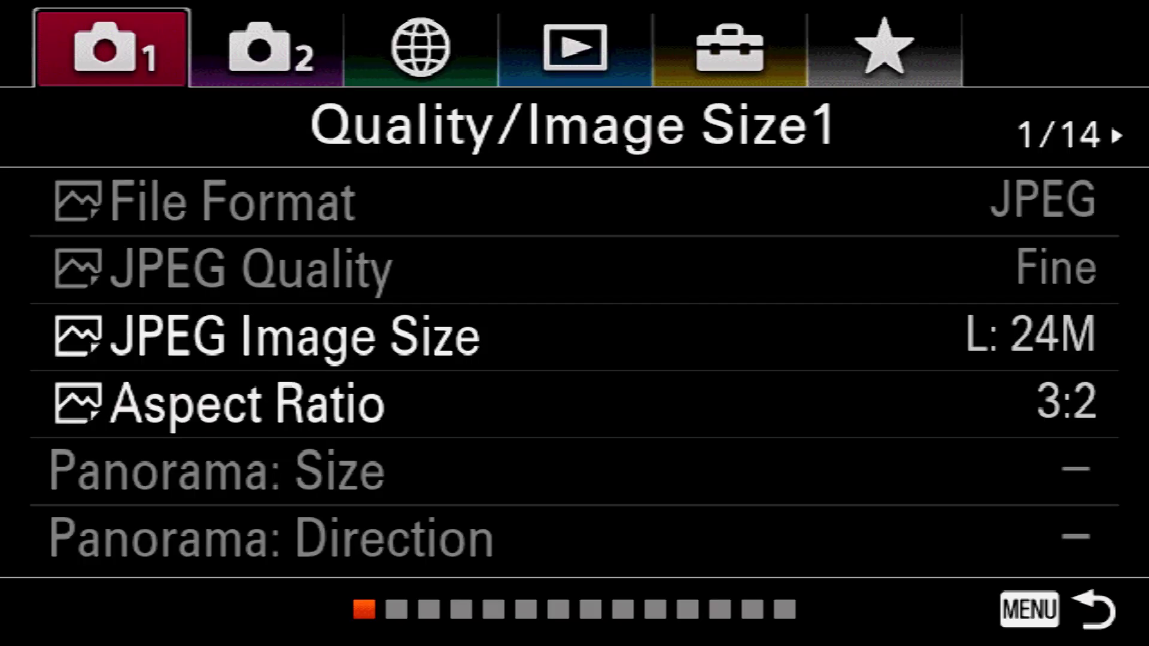
- In Camera 1 > AF2 > Face/Eye AF Set., switch Subject Detection from Human to Animal
key("Down")
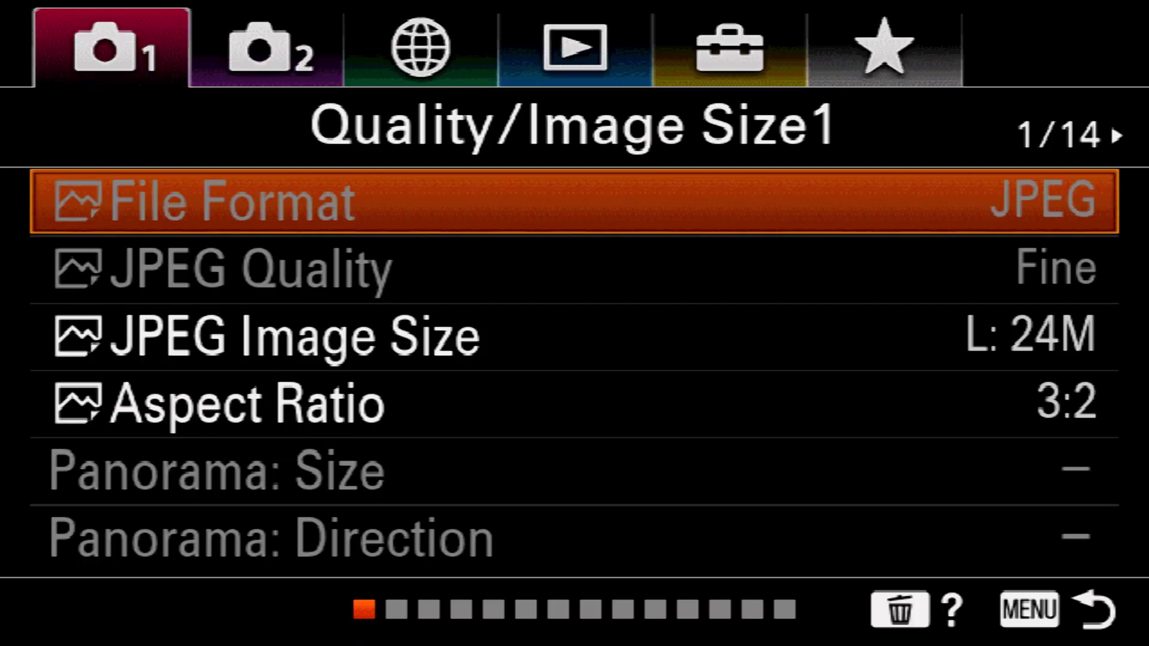
key("Right")
key("Right")
key("Right")
key("Right")
key("Right")
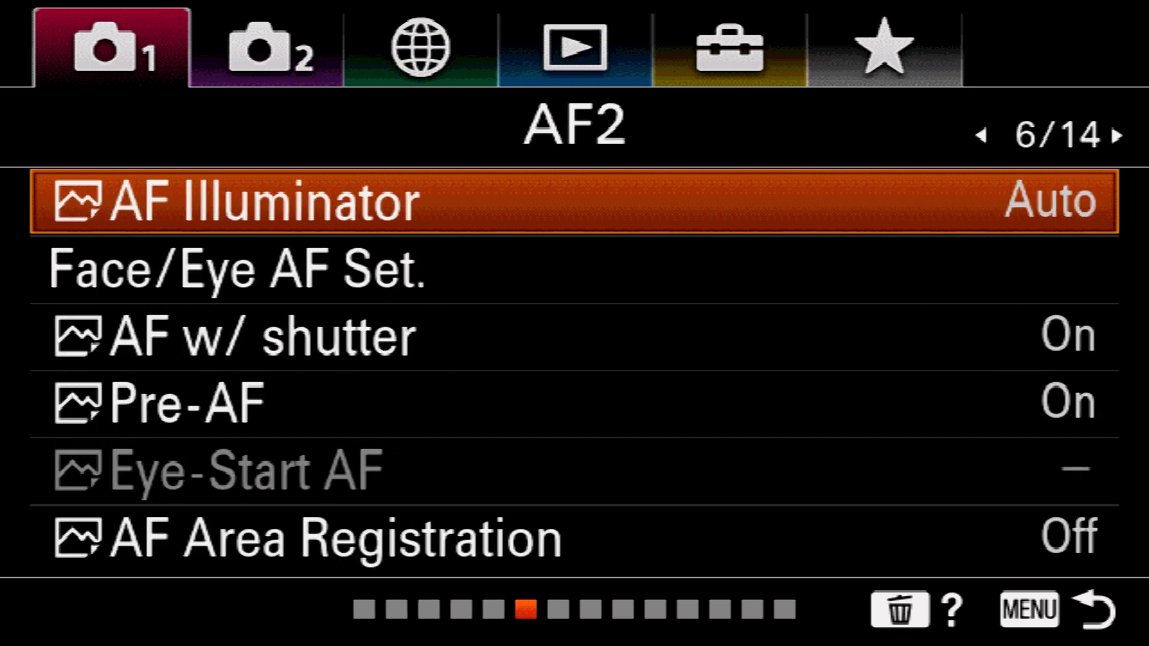
key("Down")
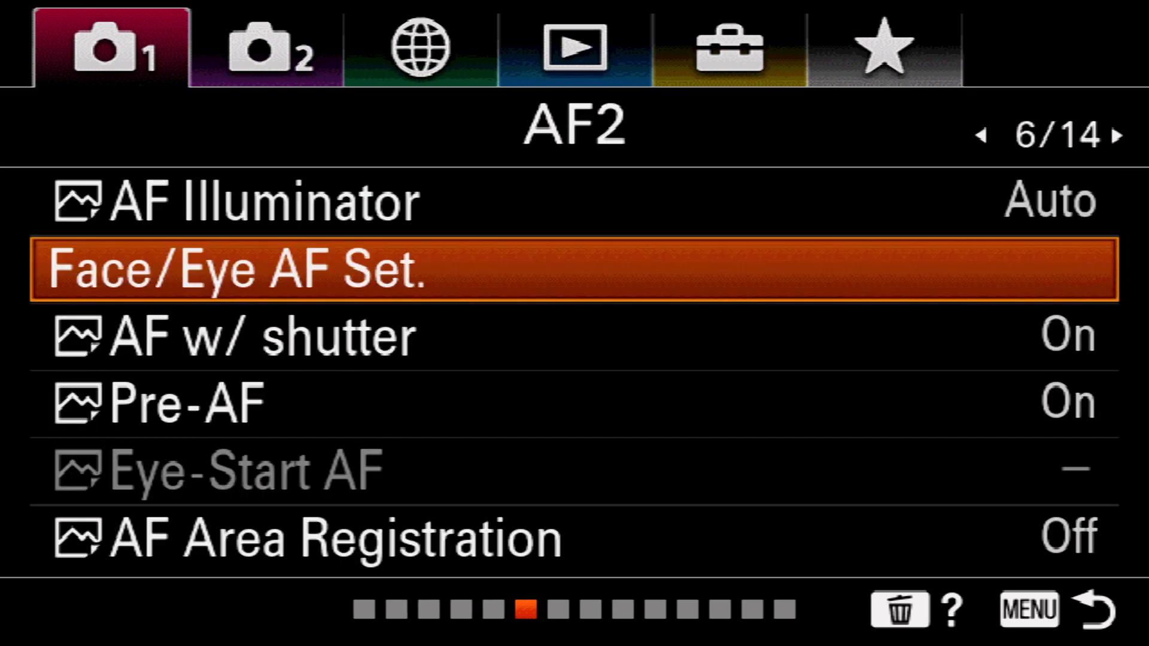
key("Return")
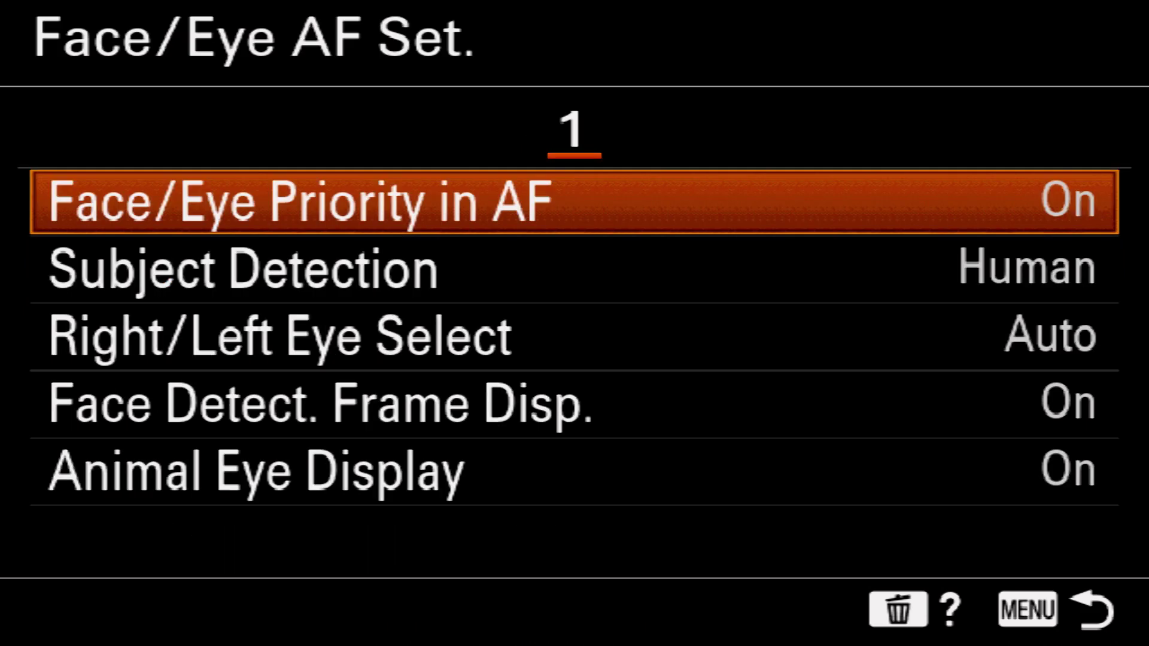
key("Down")
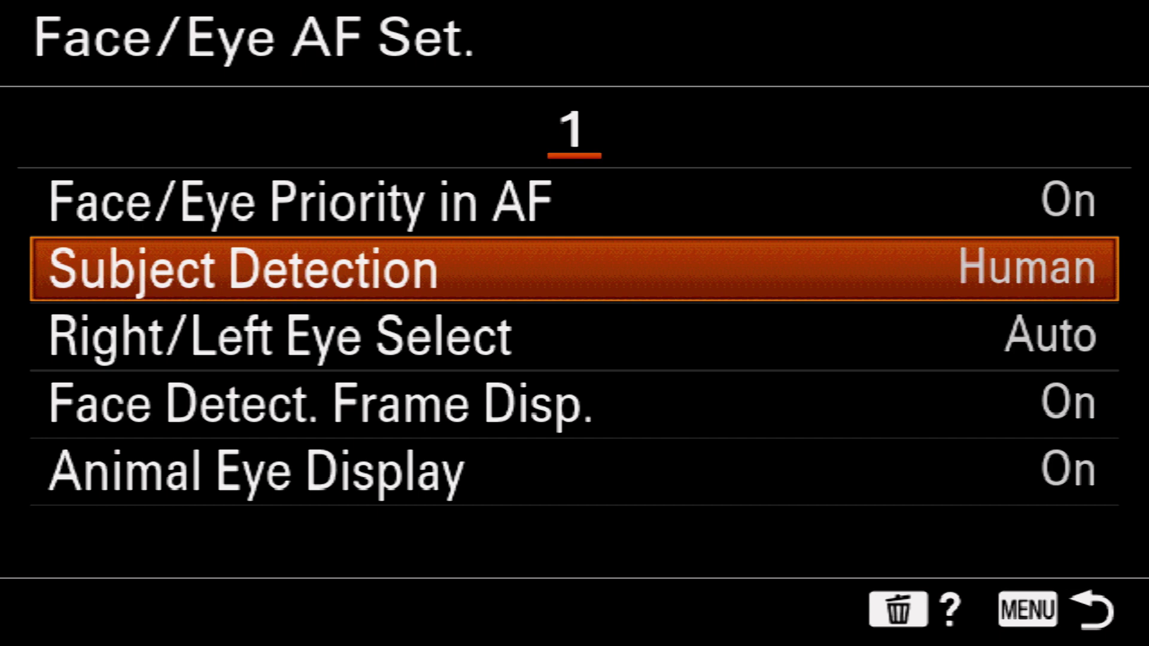
key("Return")
key("Down")
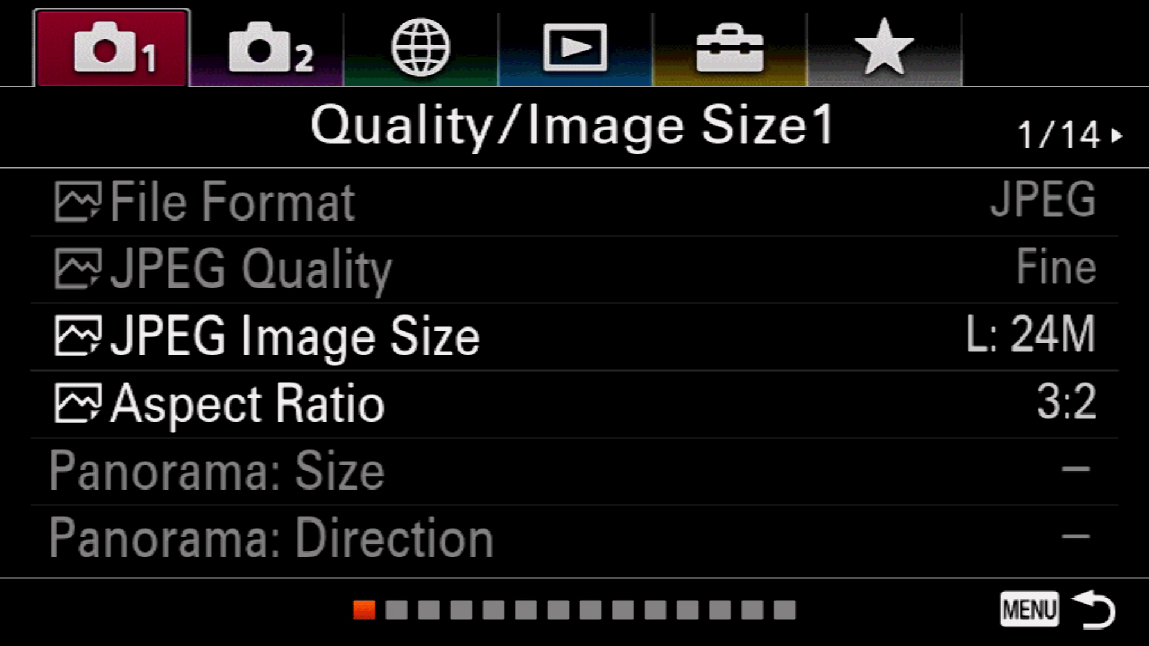
key("Right")
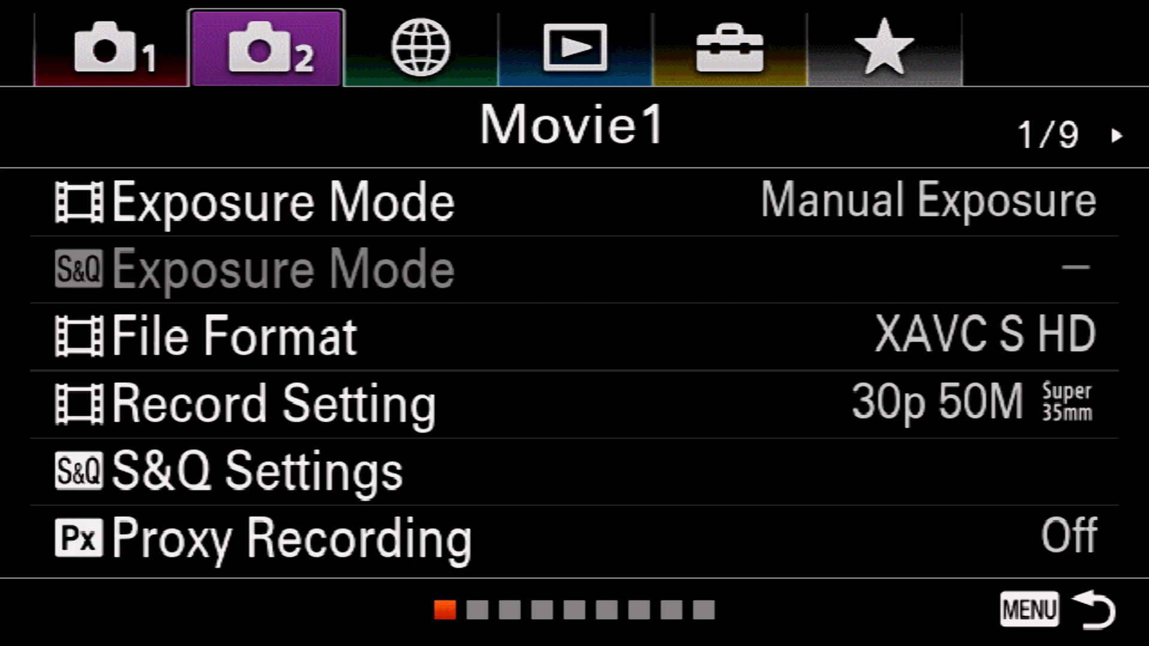
- Open Function Menu Set. under Camera 2 > Custom Operation1
key("Down")
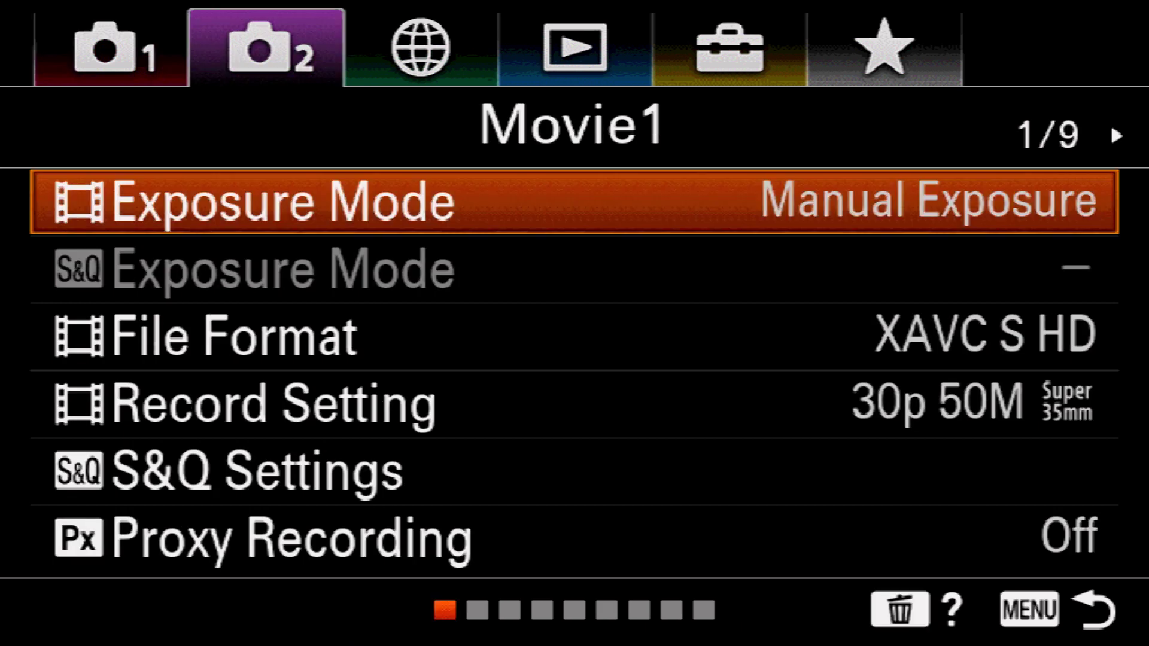
key("Right")
key("Right")
key("Right")
key("Right")
key("Right")
key("Right")
key("Right")
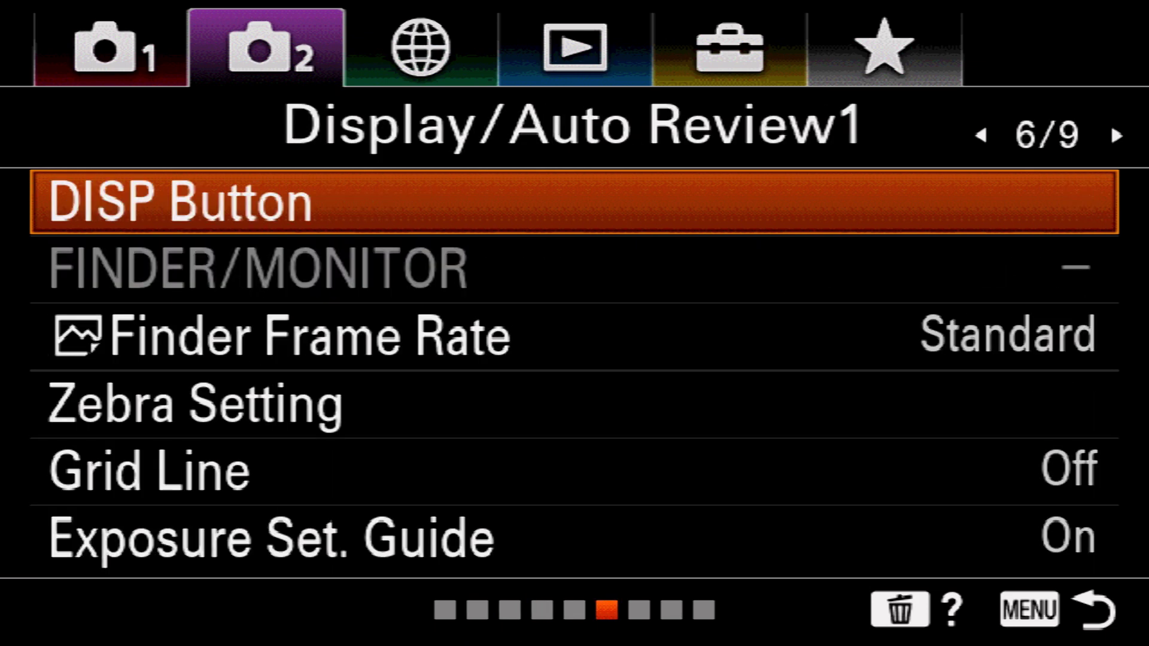
key("Down")
key("Down")
key("Down")
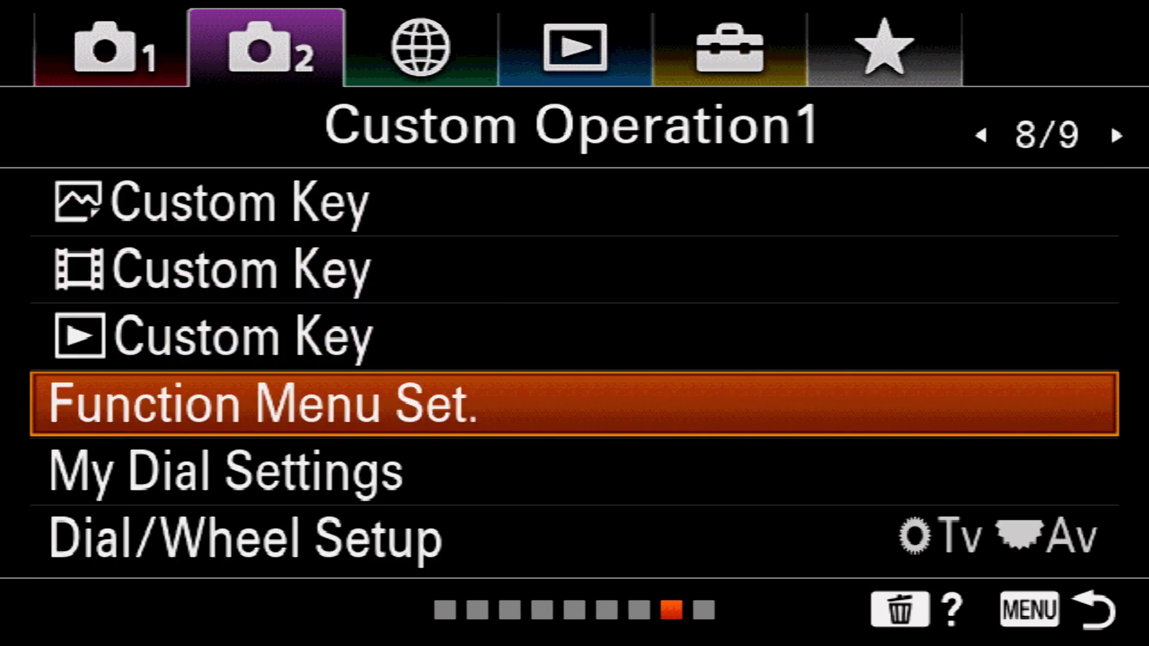
key("Return")
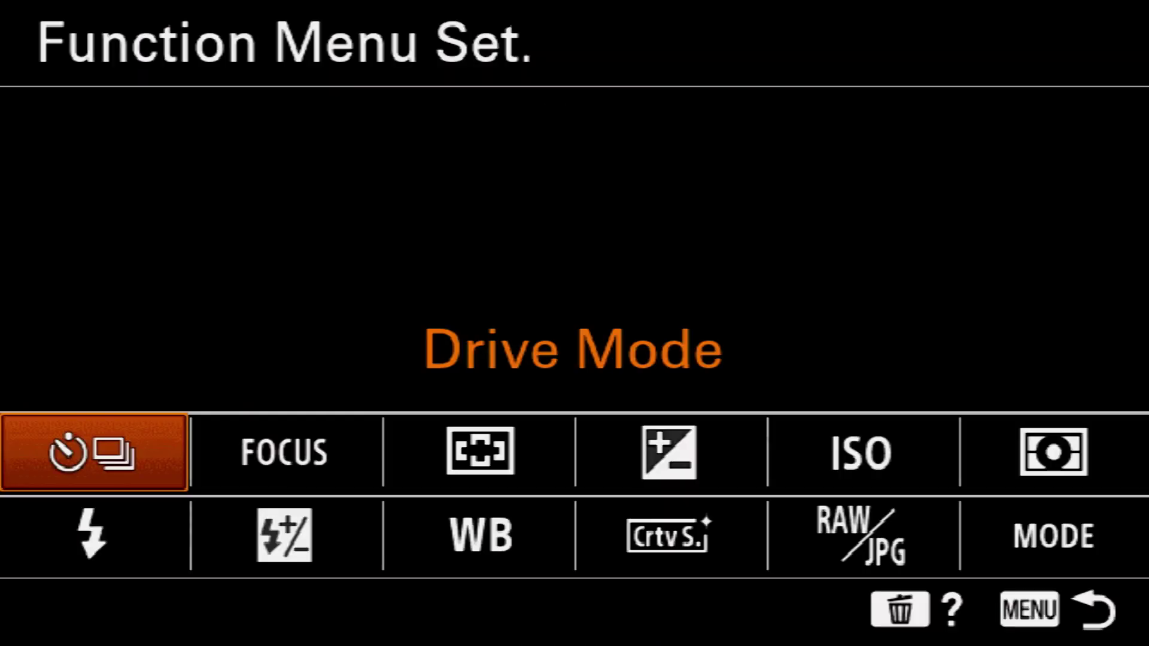
- Replace the ISO slot with Subject Detection from the AF list, then exit to the shooting screen
key("Right")
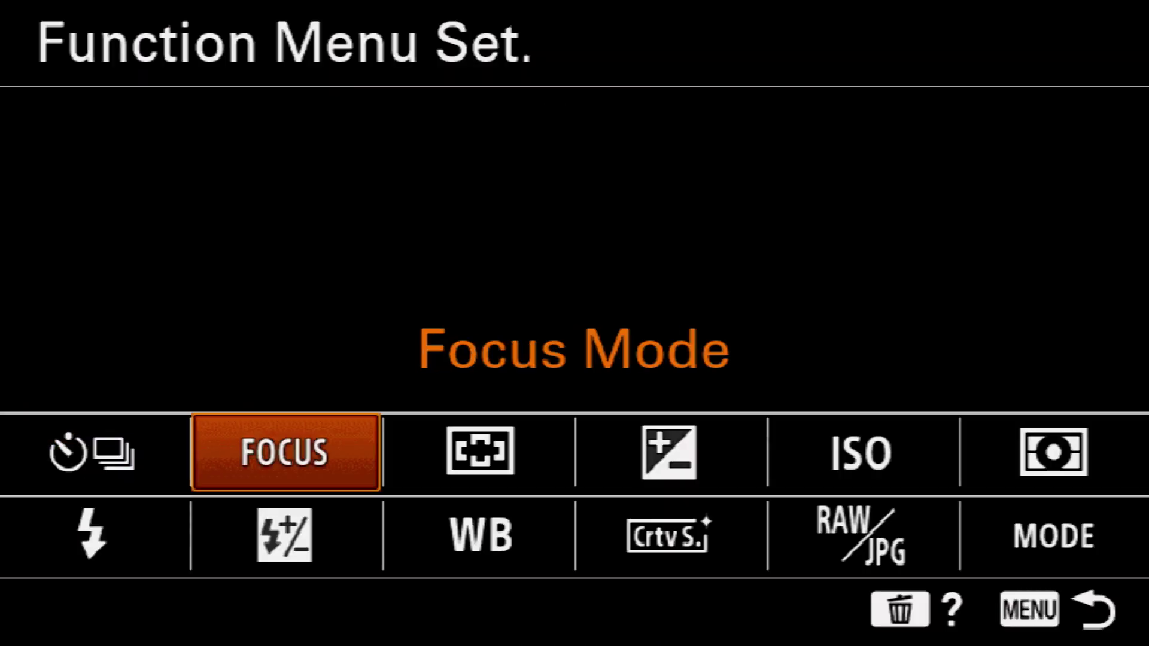
key("Right")
key("Right")
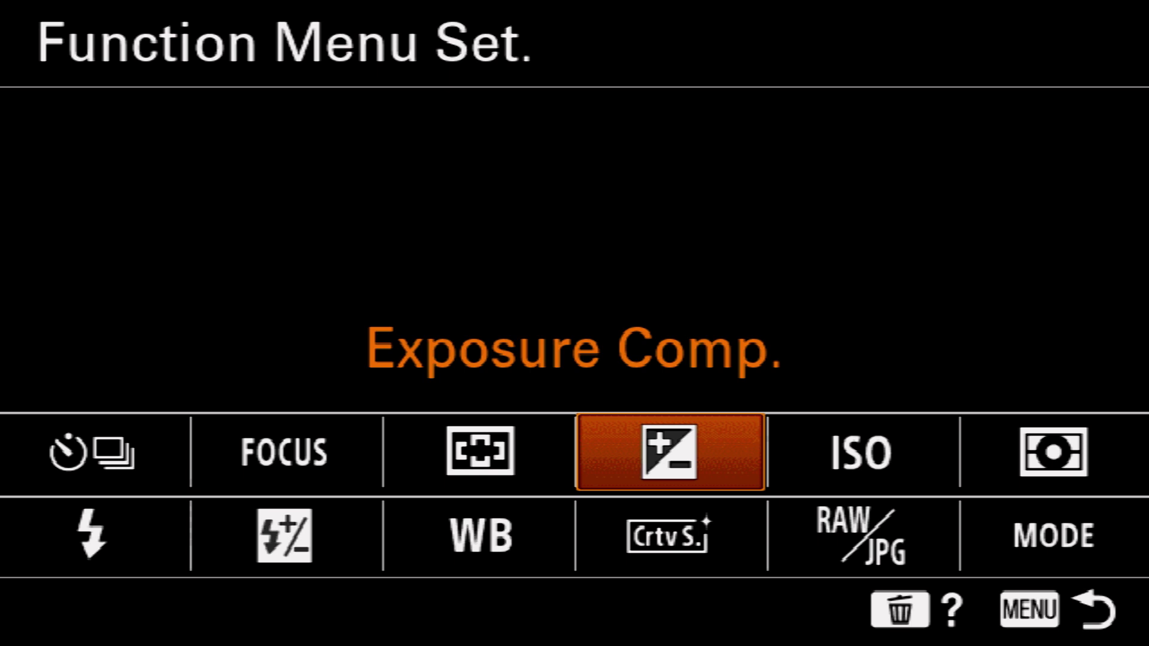
key("Right")
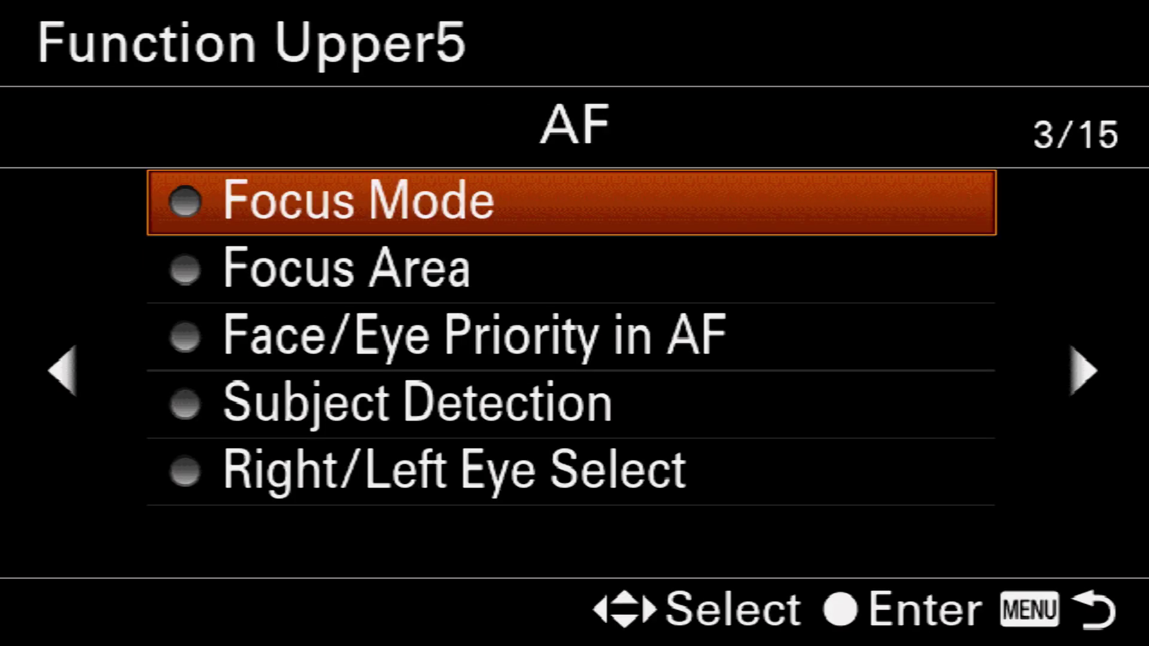
key("Down")
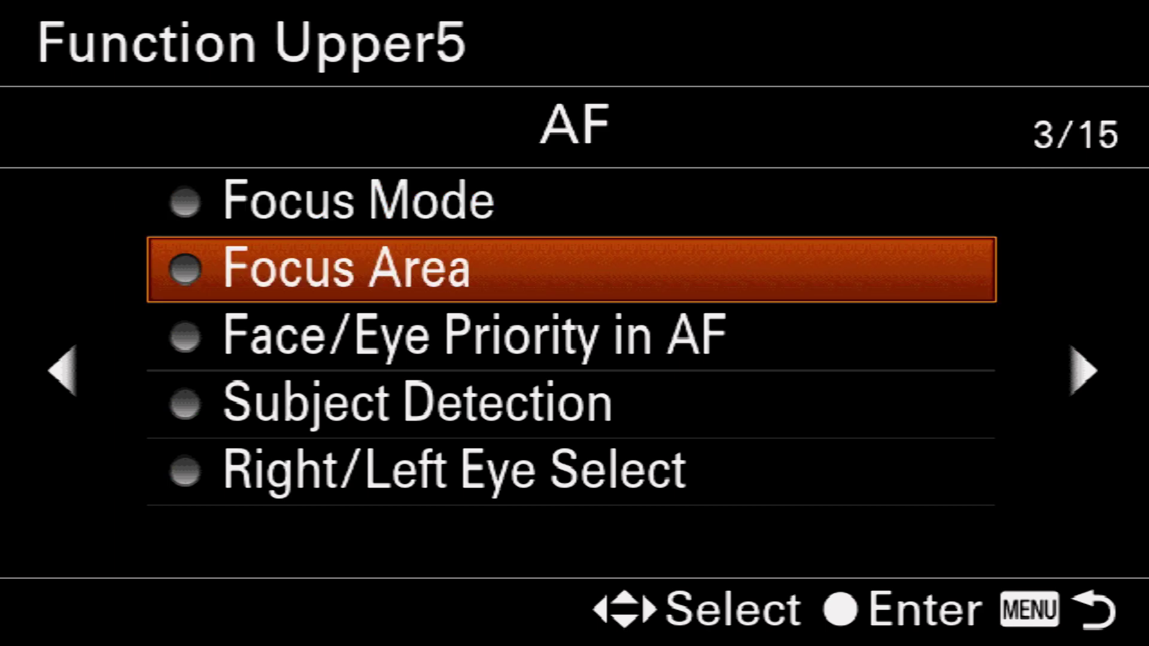
key("Down")
key("Down")
key("Return")
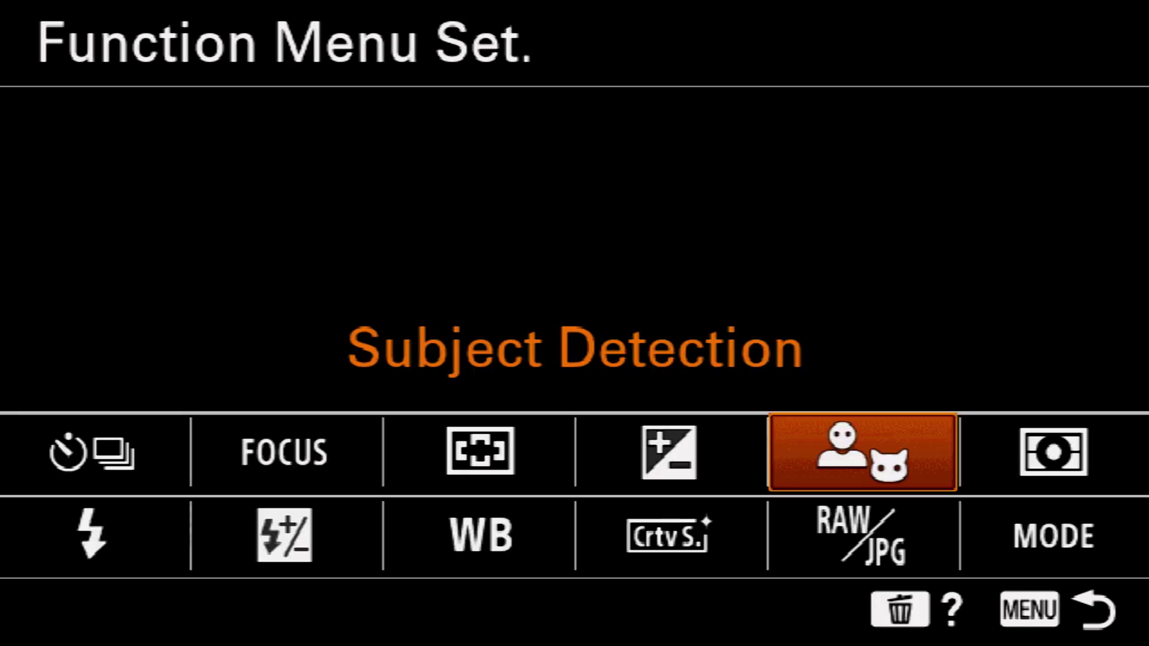
key("Escape")
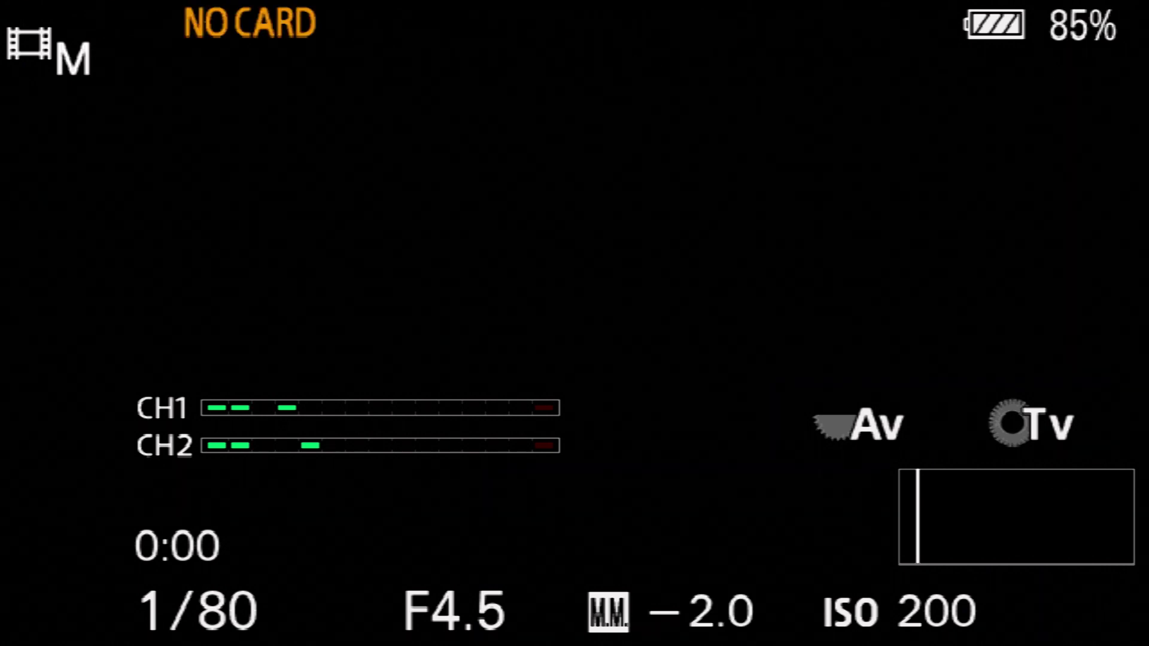
- Show the Human and Animal Subject Detection options from the Fn quick menu
key("f")
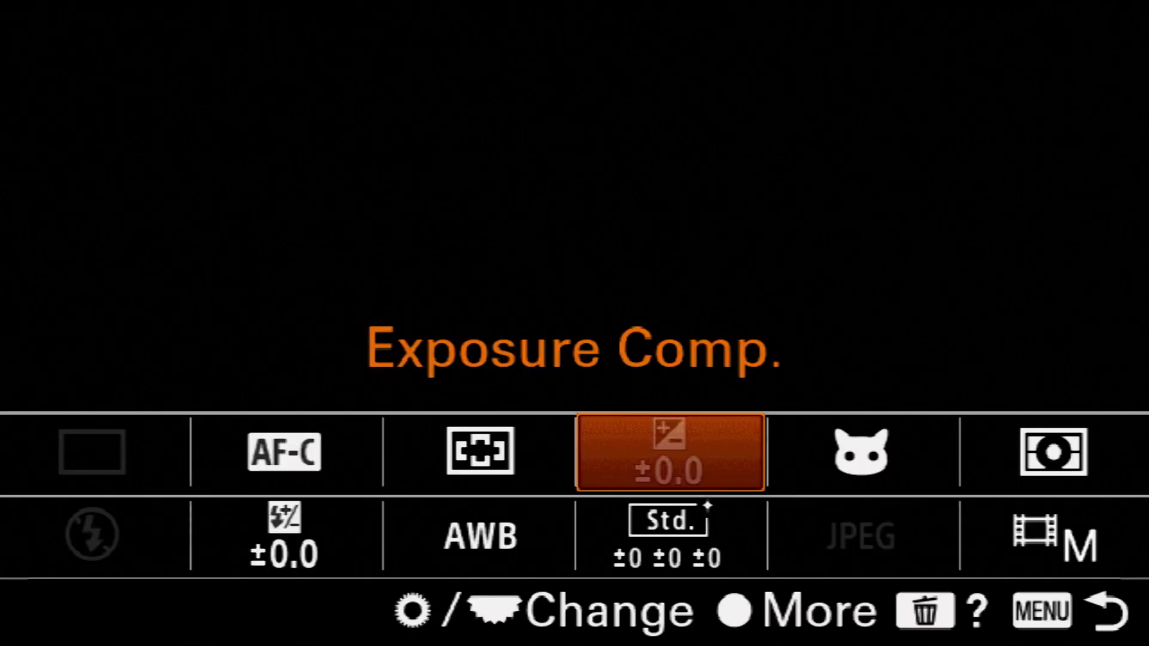
key("Right")
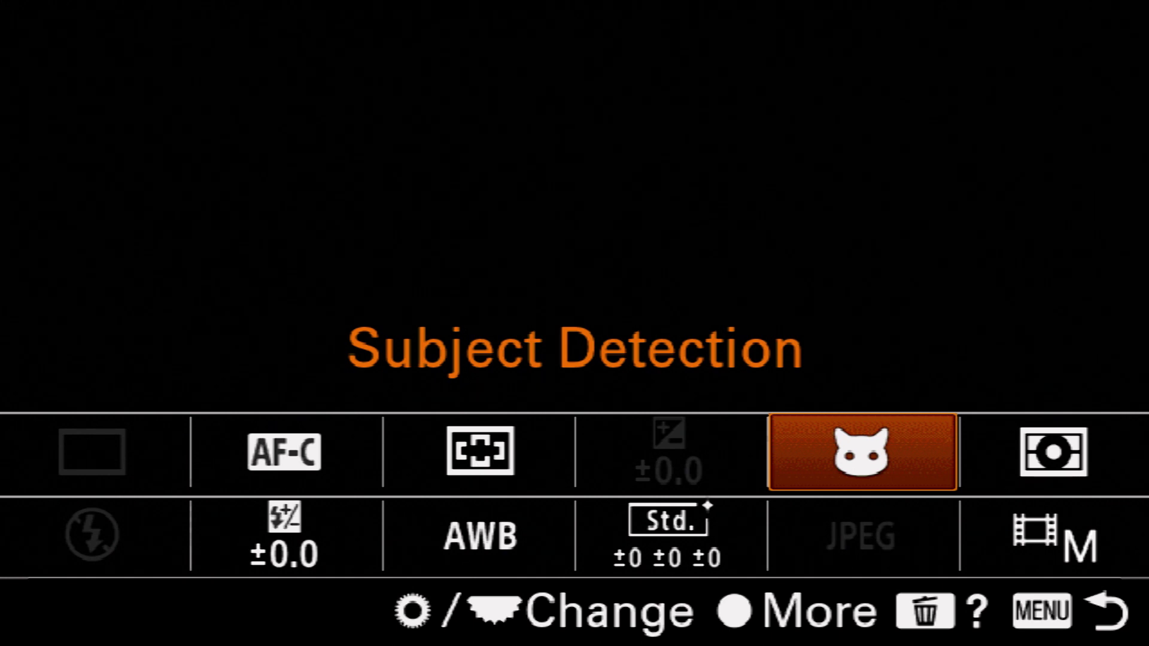
key("Return")
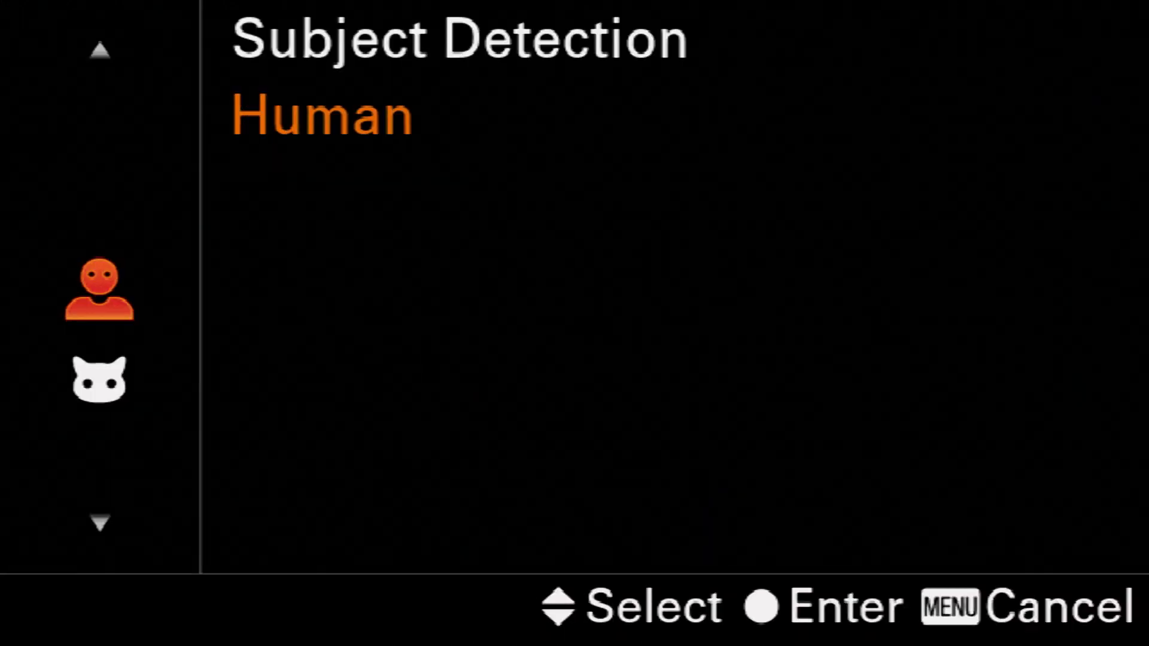